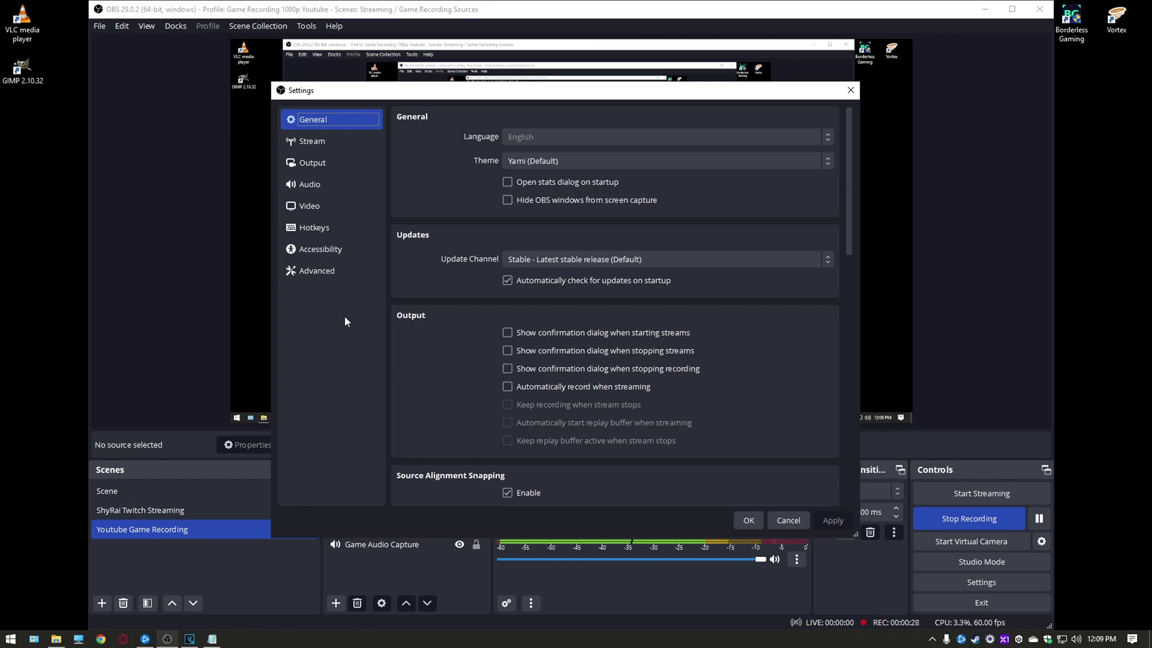
Show the Output page of OBS Settings, with Advanced output mode
click(324, 165)
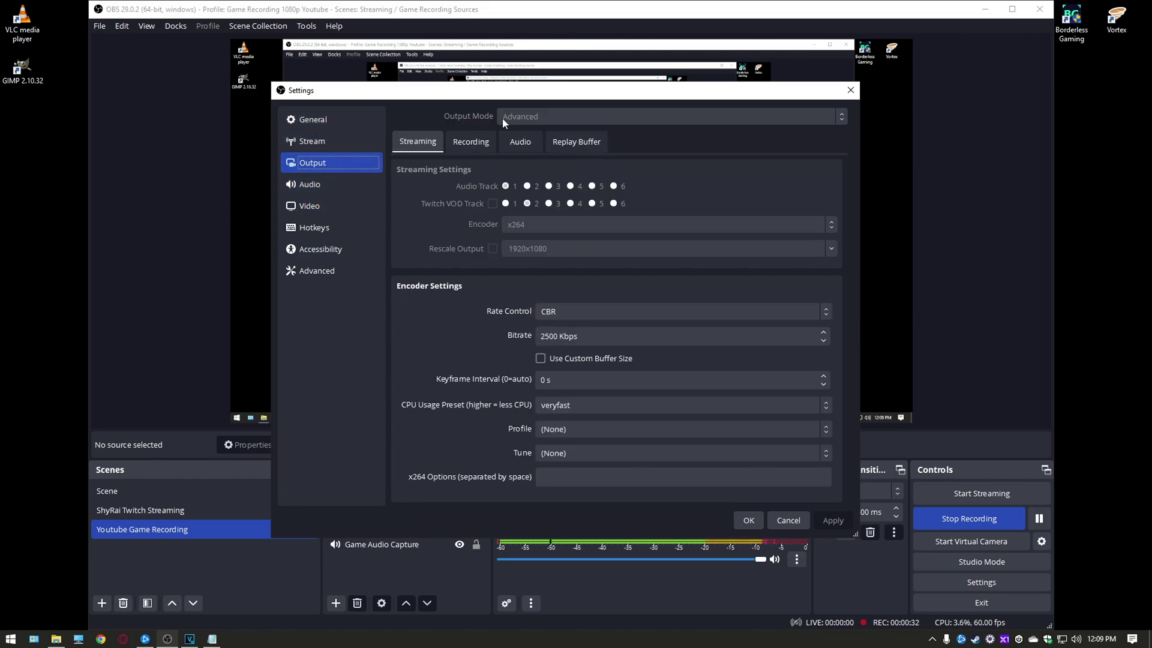
Show the Recording output settings and enable Audio Track 1 for recordings
click(473, 144)
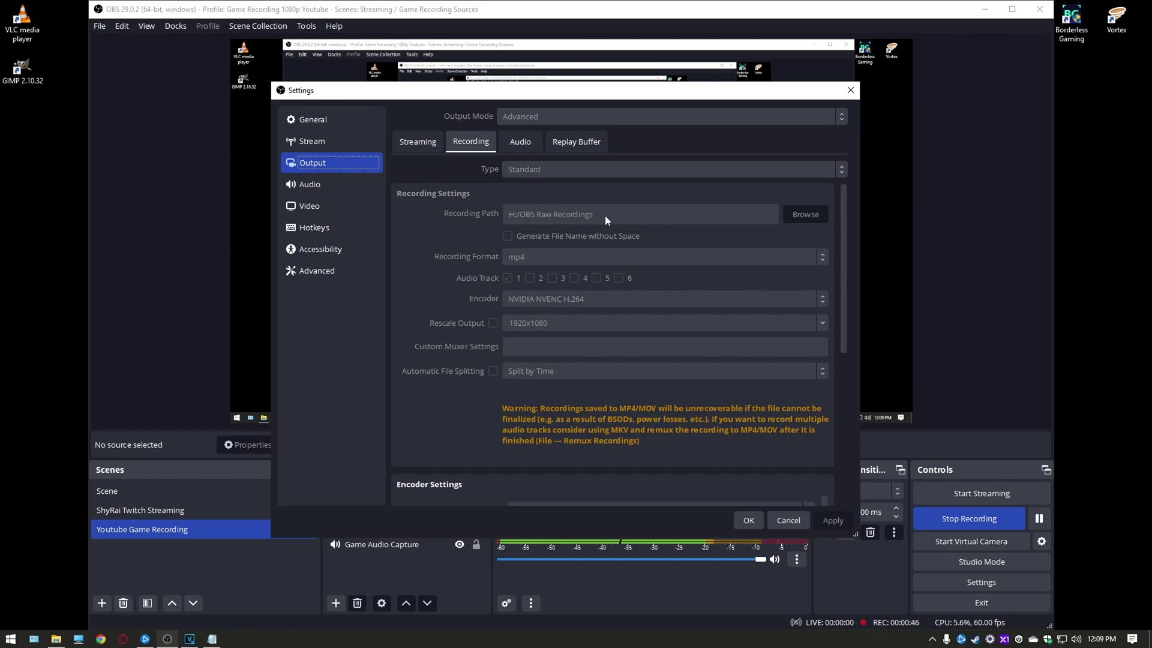
scroll(470, 260, down, 1)
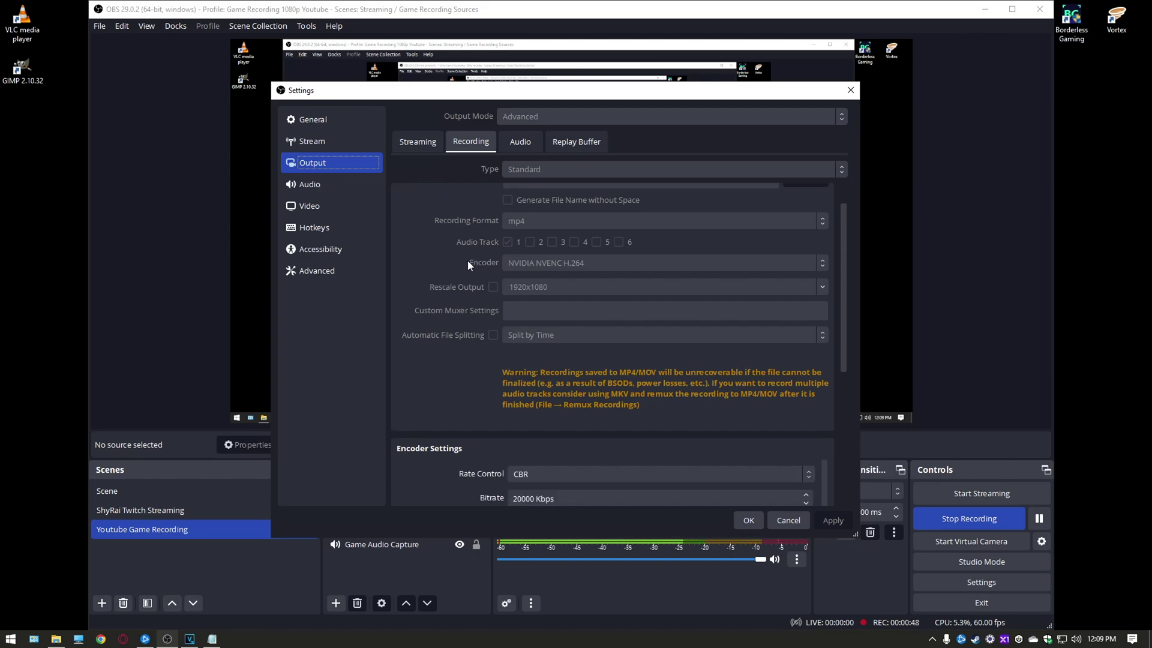
click(507, 241)
scroll(450, 306, down, 1)
Keep P4: Medium as the NVENC recording encoder preset
scroll(439, 314, down, 6)
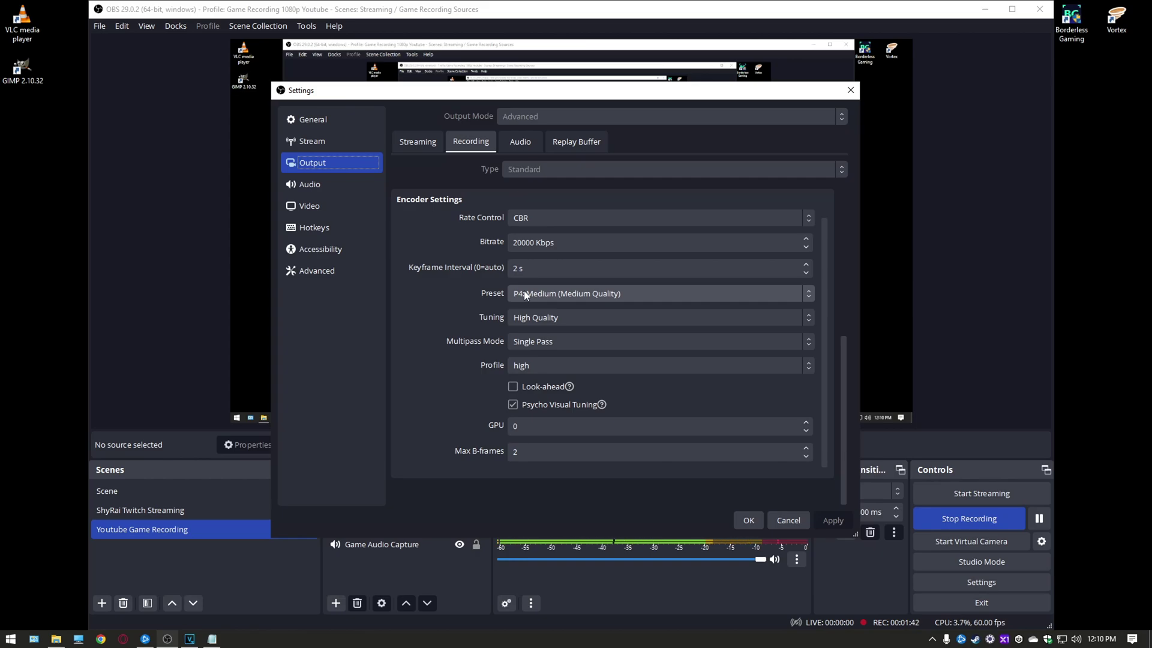
click(524, 293)
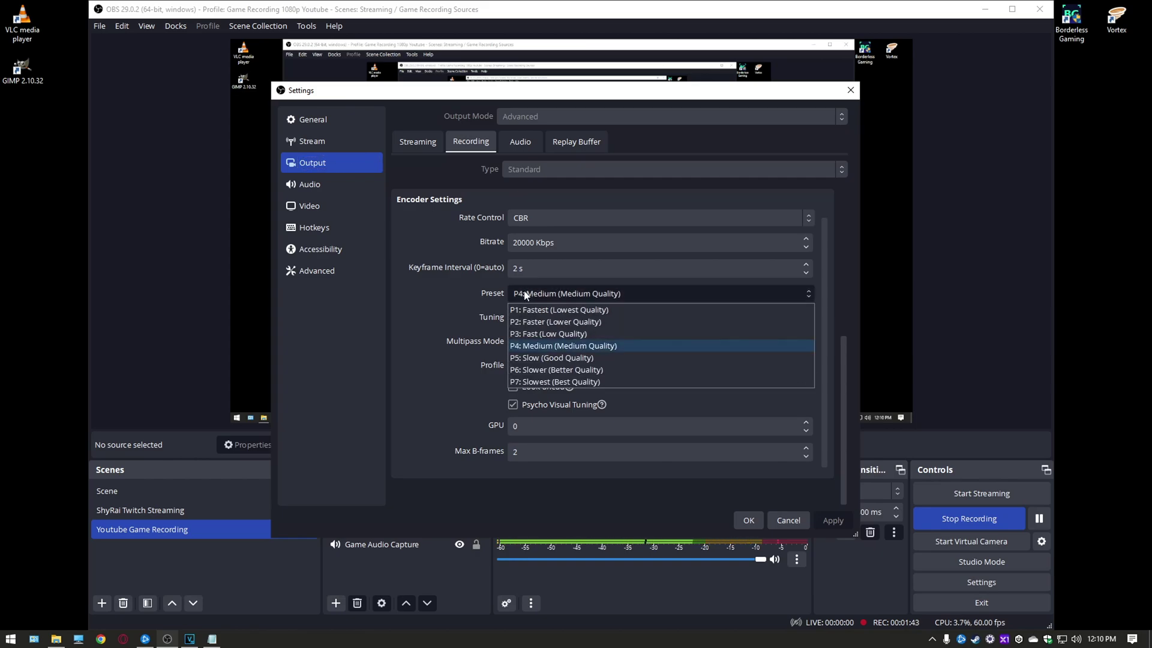
click(573, 346)
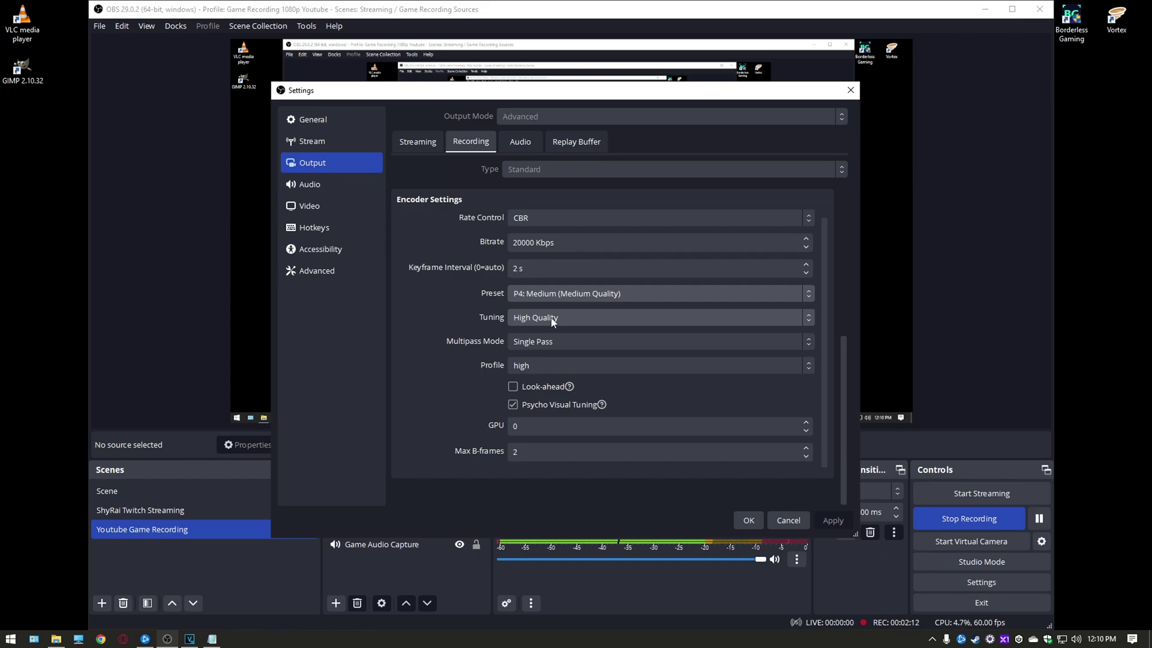
click(533, 341)
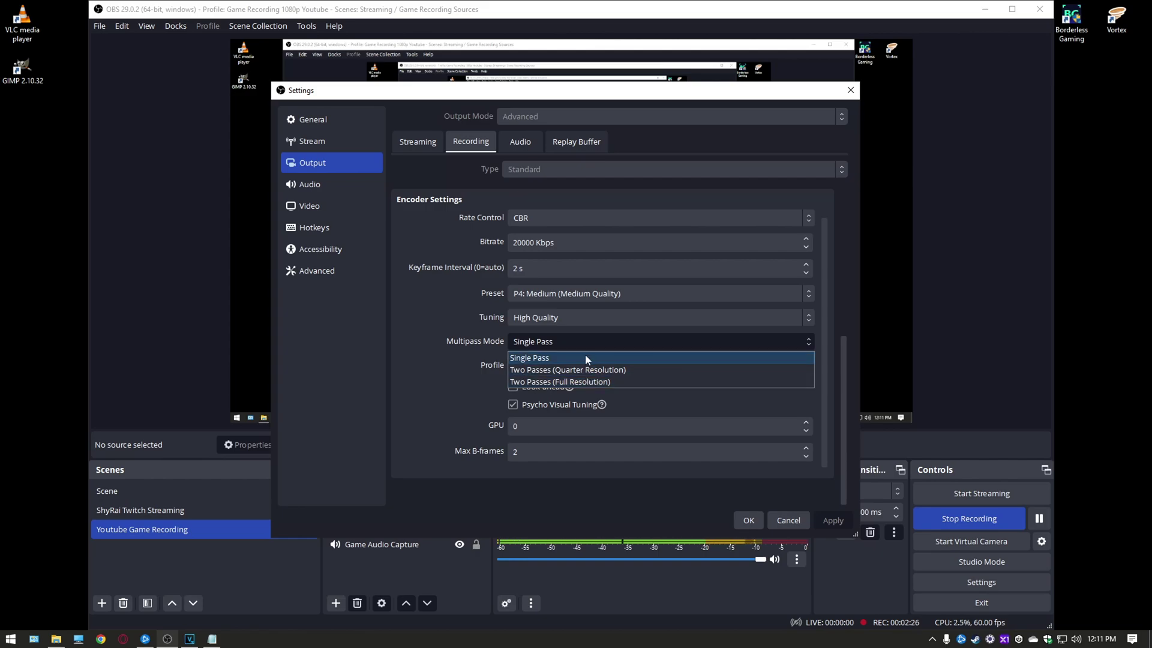
click(571, 341)
click(571, 355)
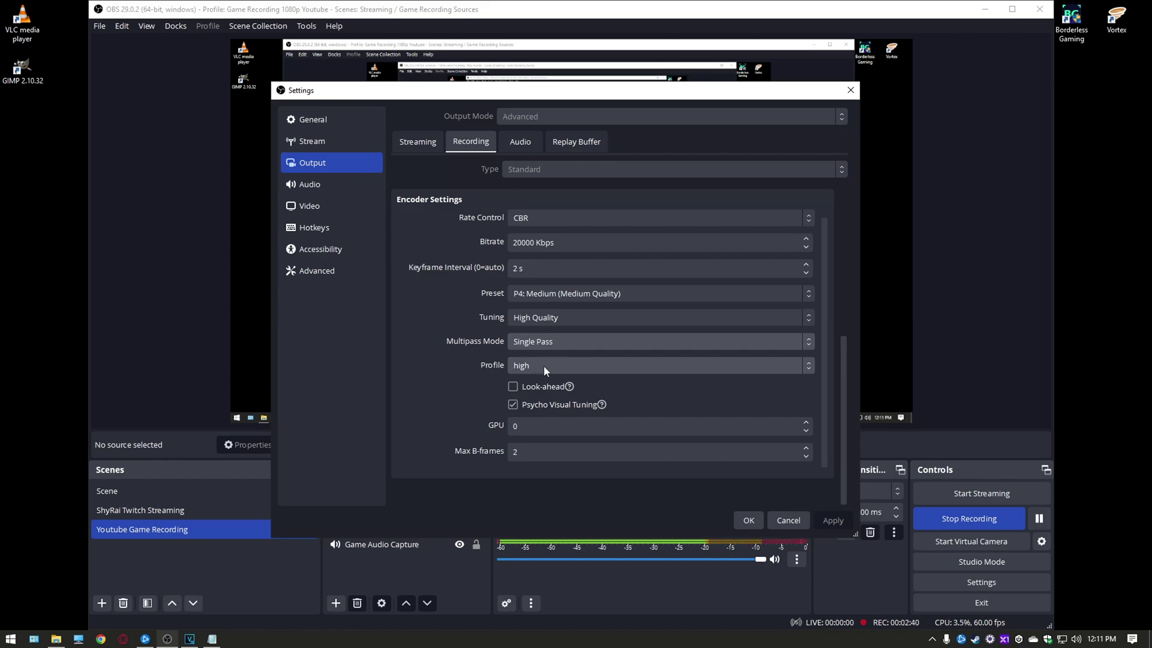
mouse_move(565, 390)
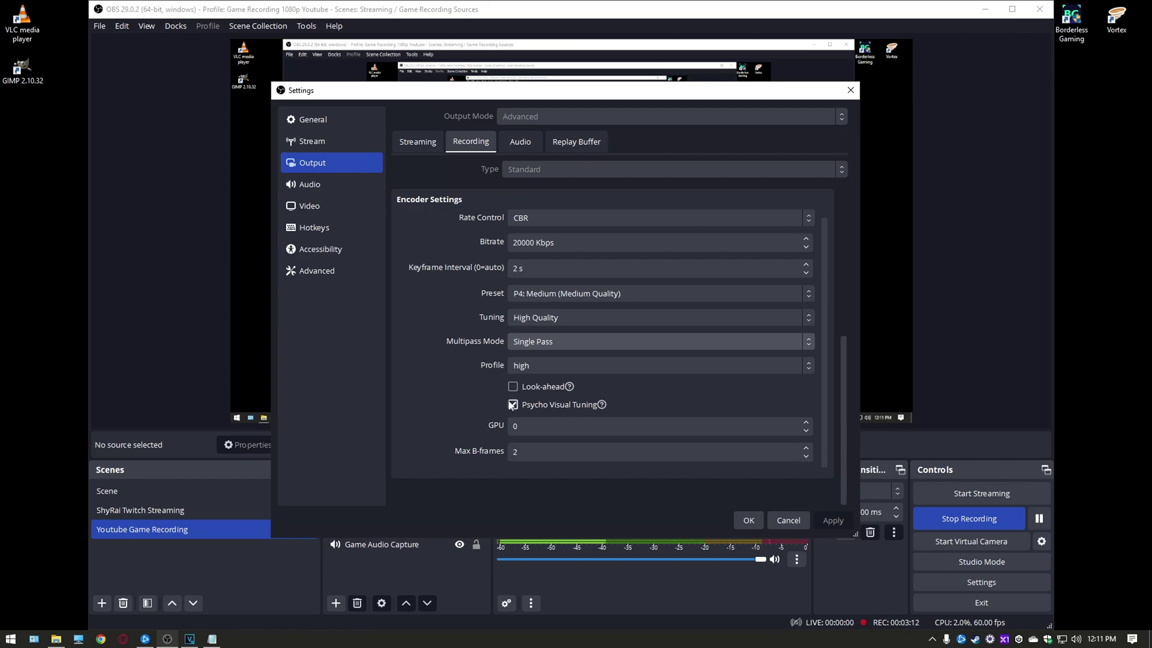
mouse_move(539, 410)
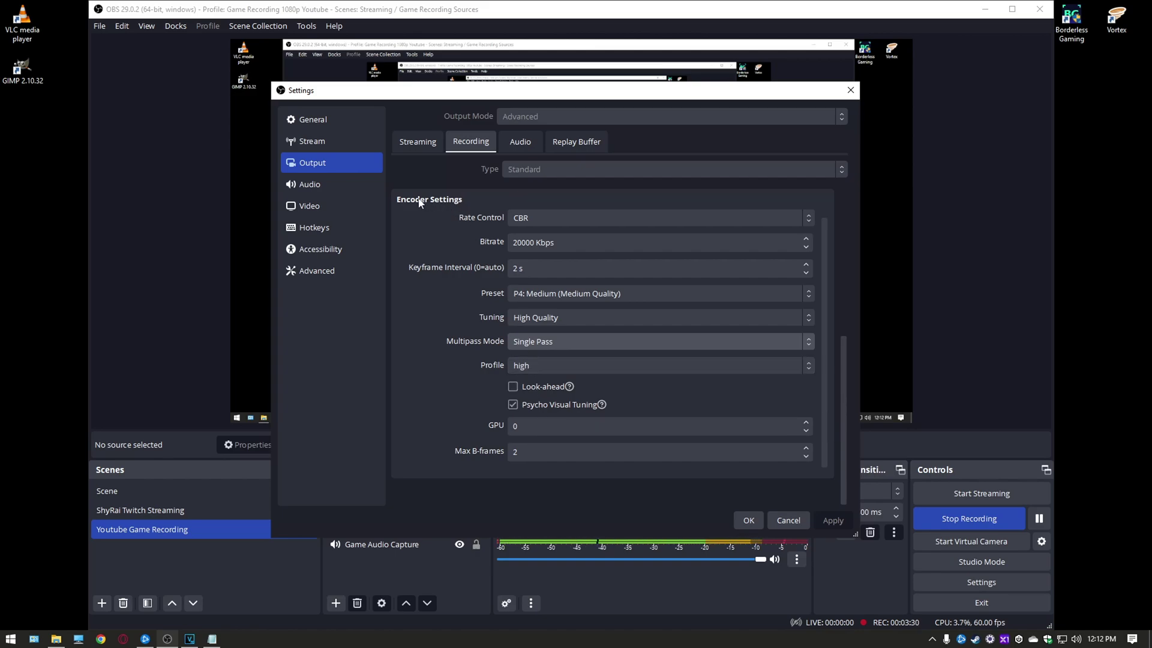
click(520, 140)
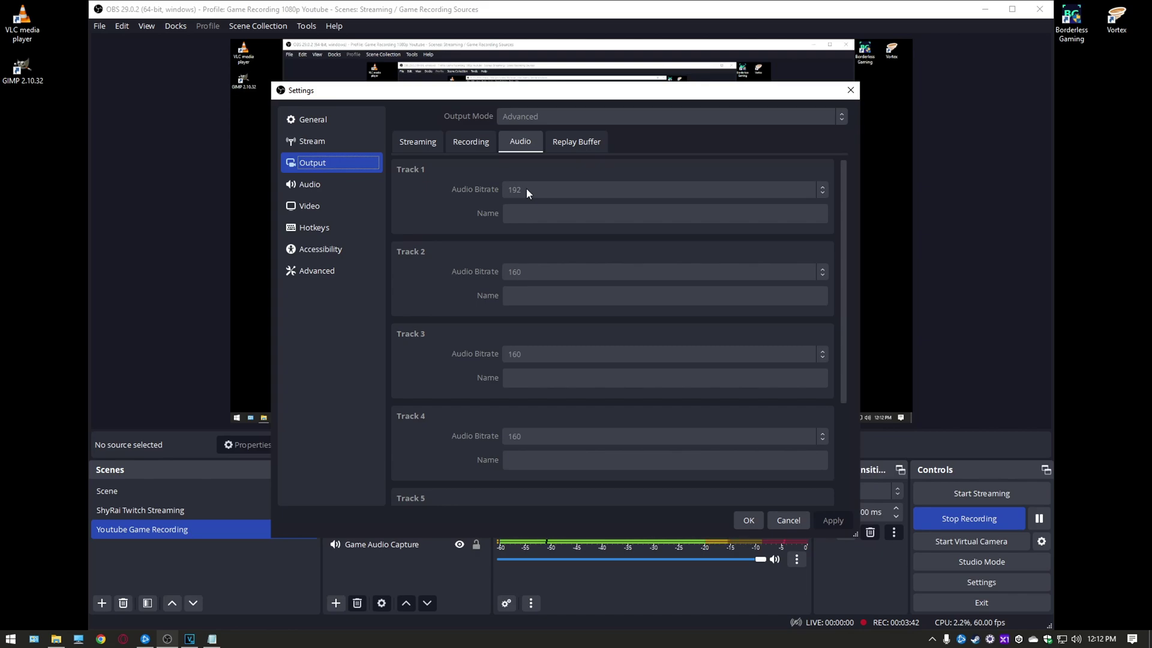
Switch to the Audio settings: 48 kHz stereo, microphone as auxiliary audio
click(334, 183)
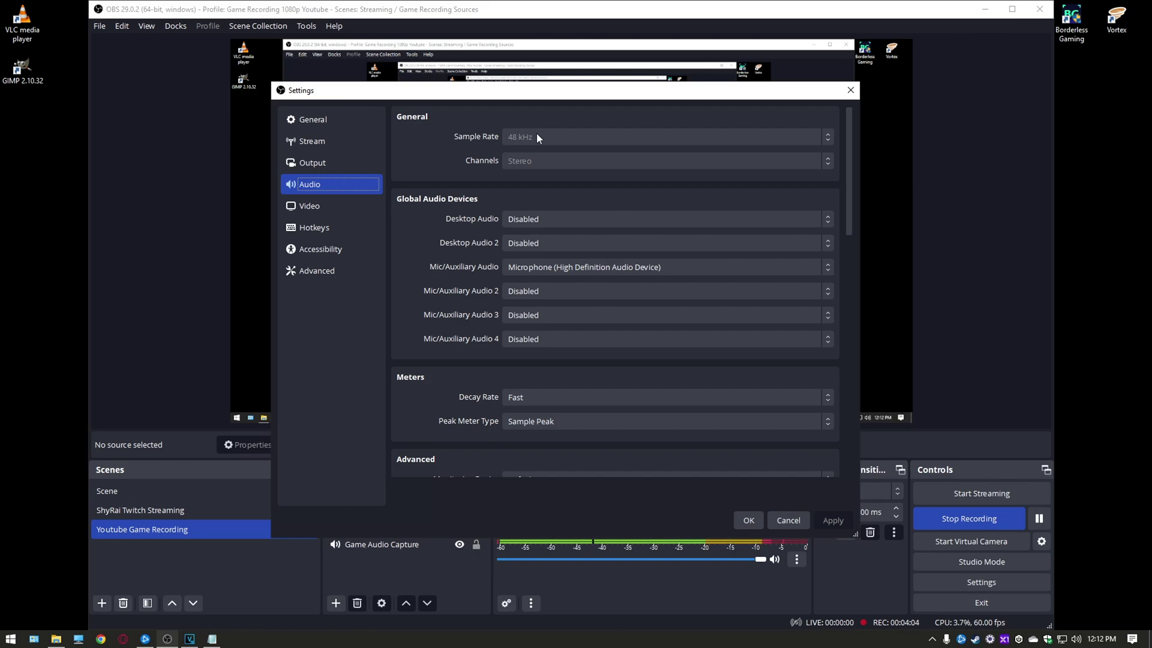
Show the Video settings with 1920x1080 base and output resolution at 60 FPS
click(320, 203)
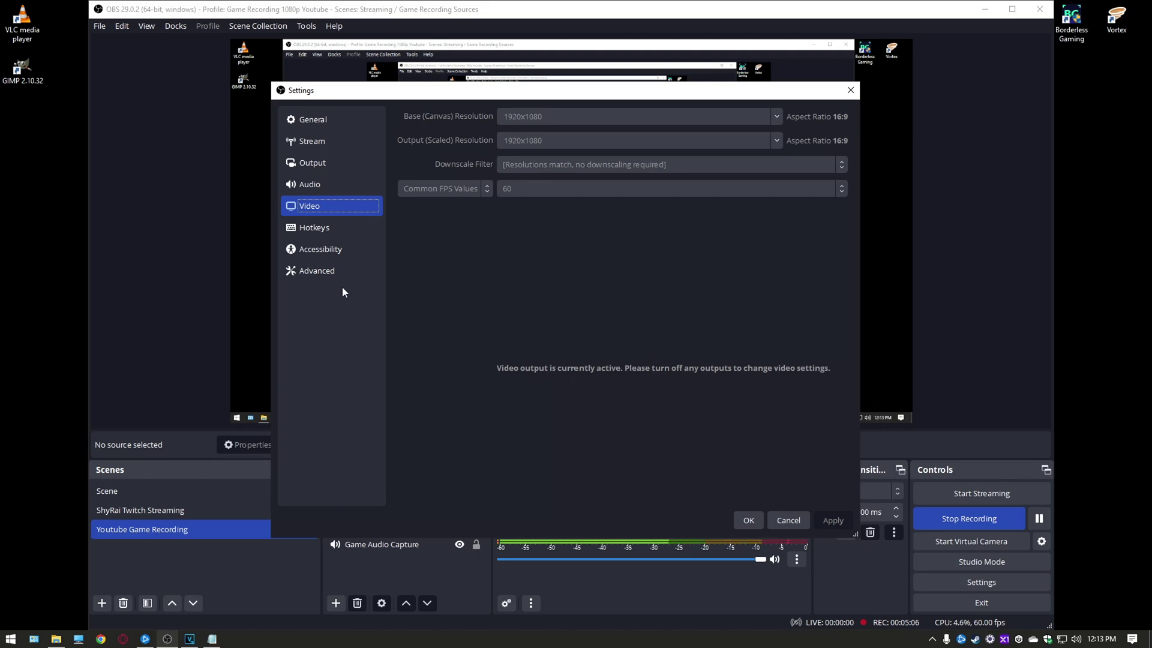
Show the Hotkeys settings, where F9 starts and stops recording
click(336, 221)
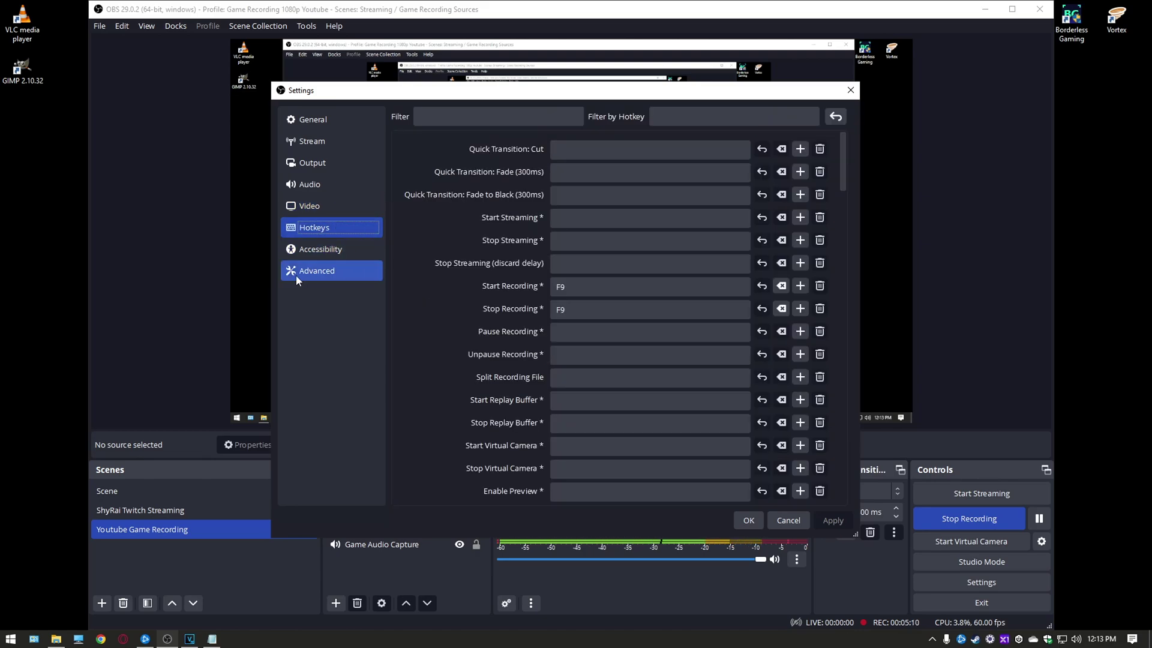
Go to the Advanced settings and bring up the Process Priority choices
click(334, 271)
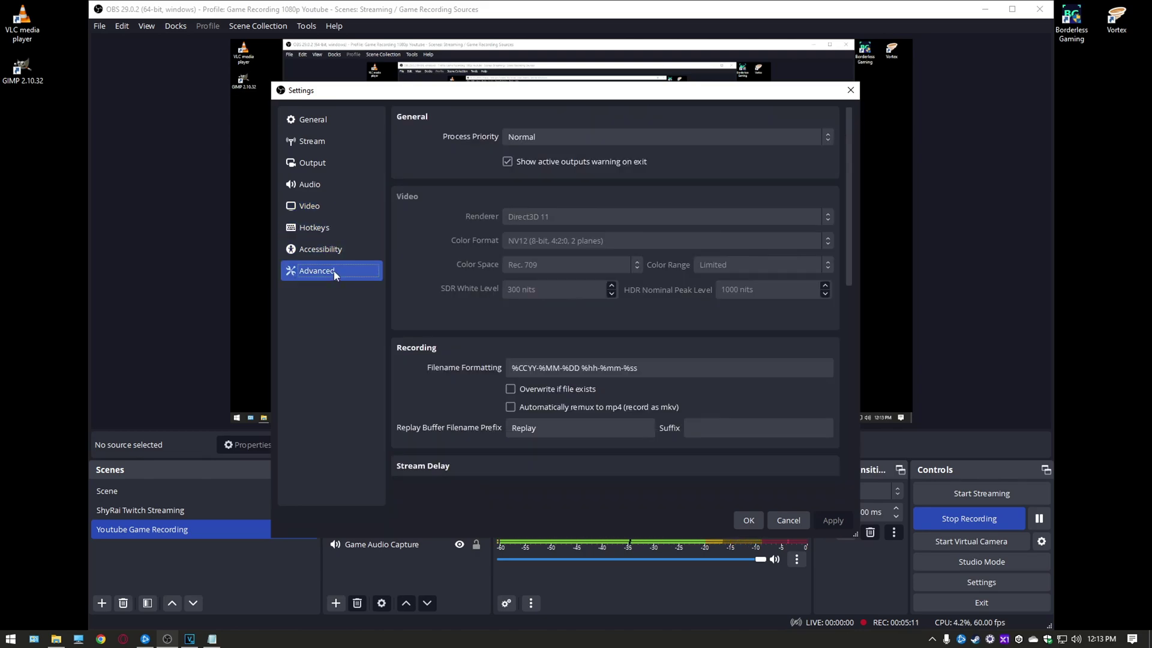
click(541, 138)
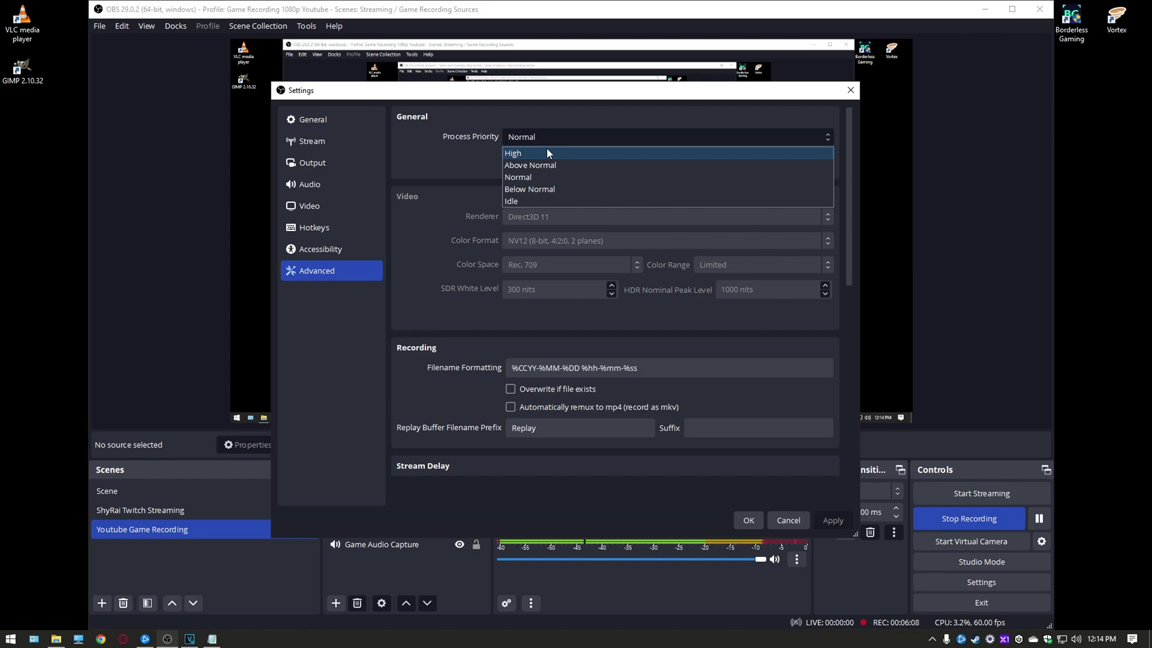
Leave the OBS process priority at Normal
click(553, 142)
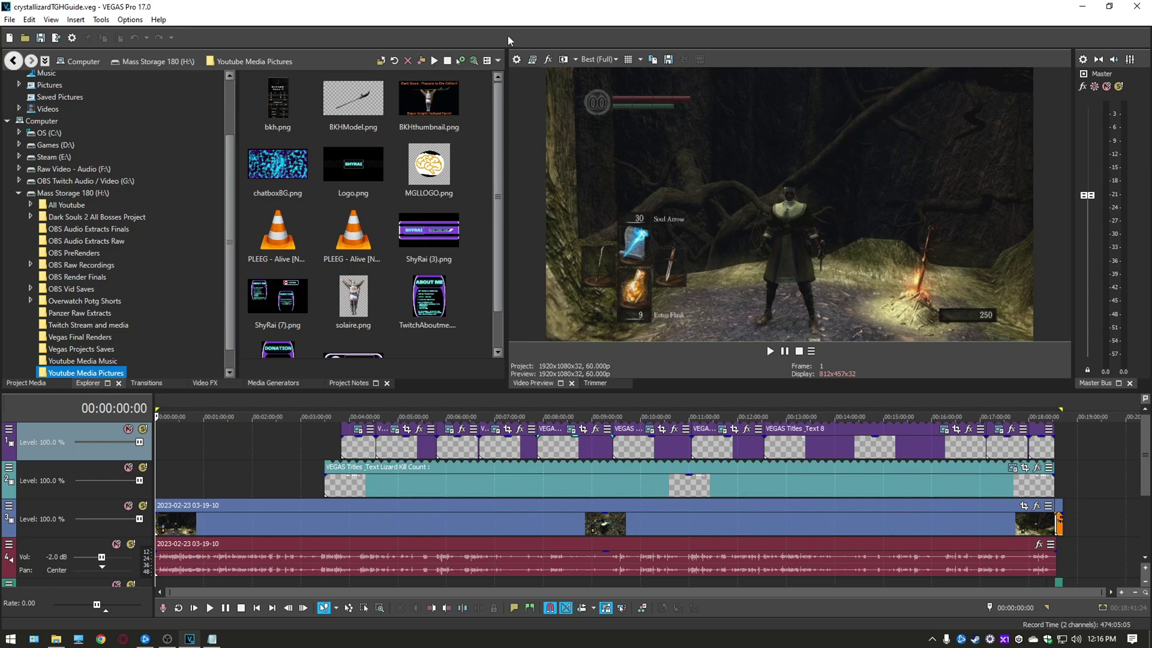
Bring up VEGAS Pro's Project Properties and its list of settings templates
key(alt+Return)
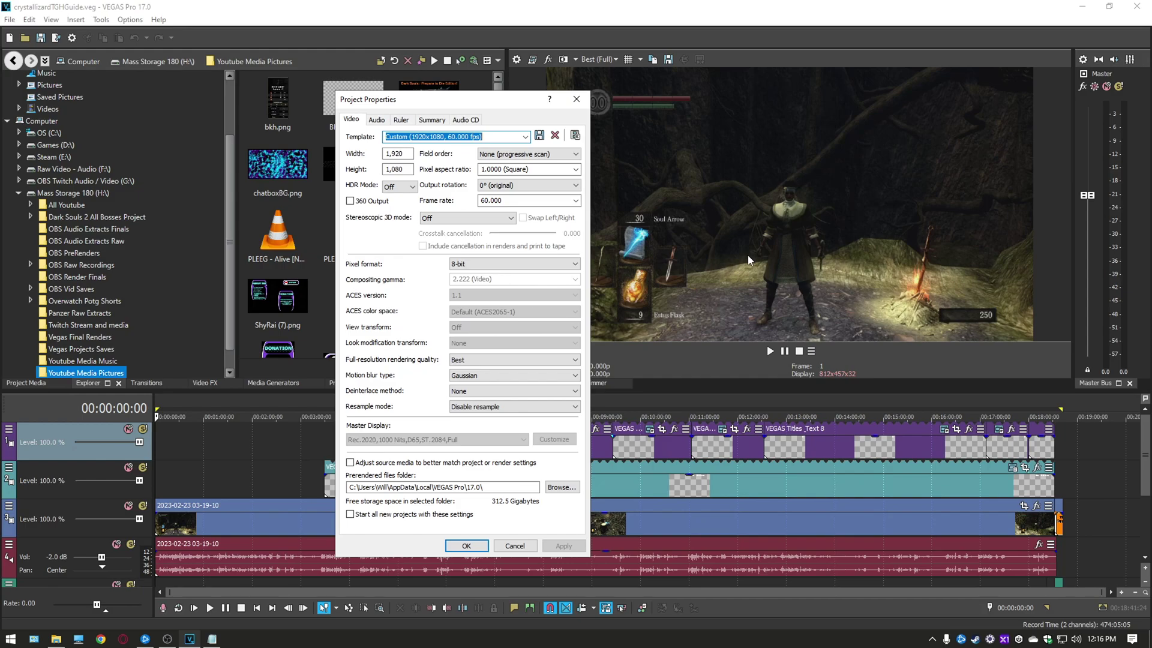
click(526, 137)
Apply the Youtube 2023 Main Profile template: 1920x1080 progressive at 59.940 fps
click(486, 298)
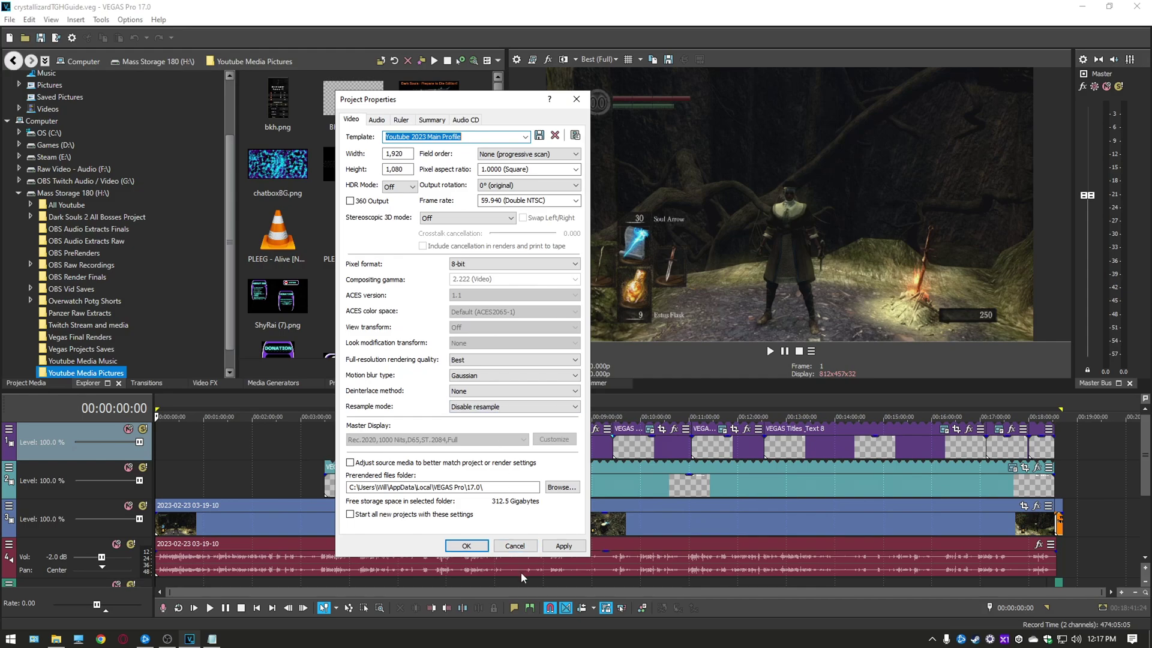
Cancel Project Properties, then inspect the track 3 gameplay clip's Switches menu without changing anything
click(515, 546)
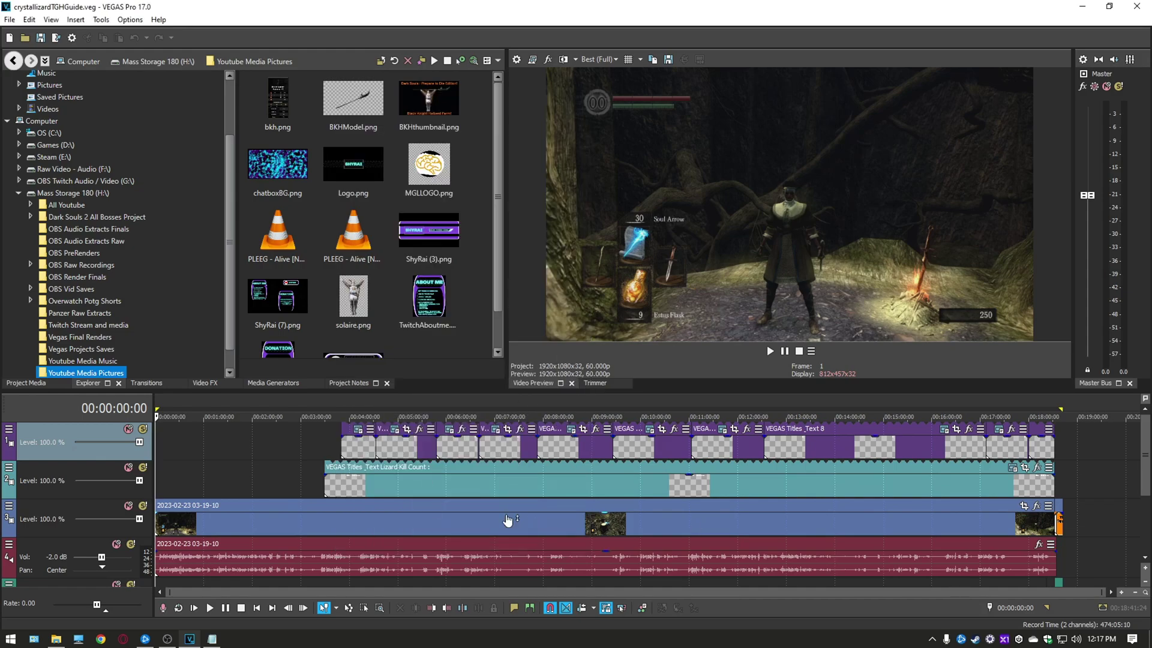
click(395, 523)
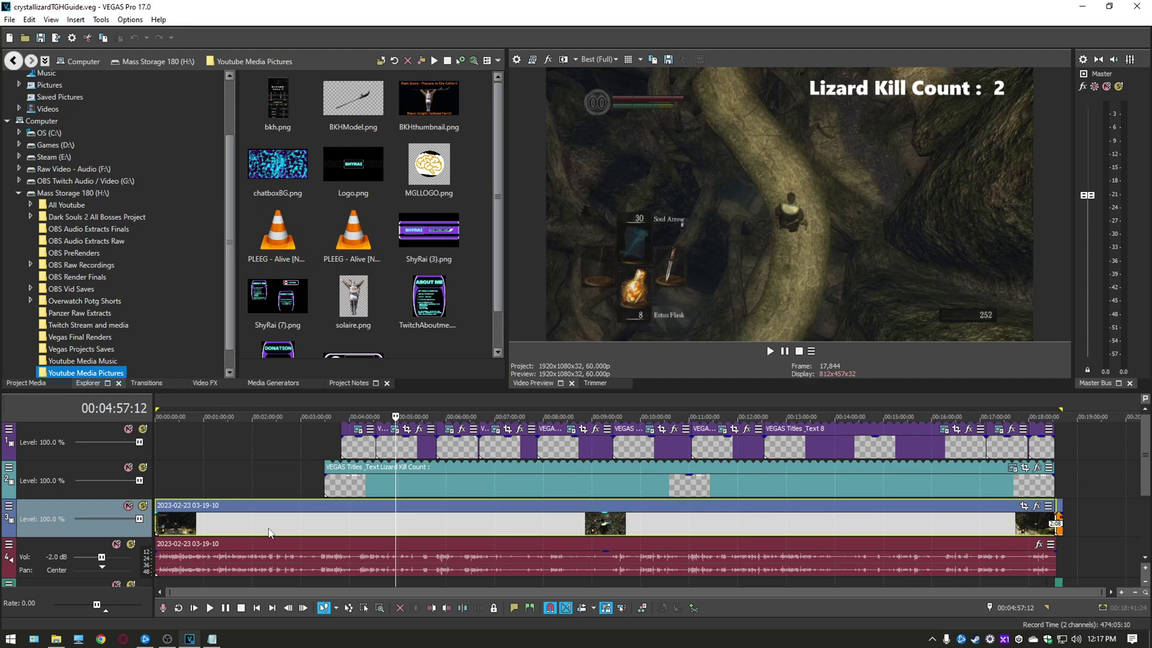
right_click(357, 525)
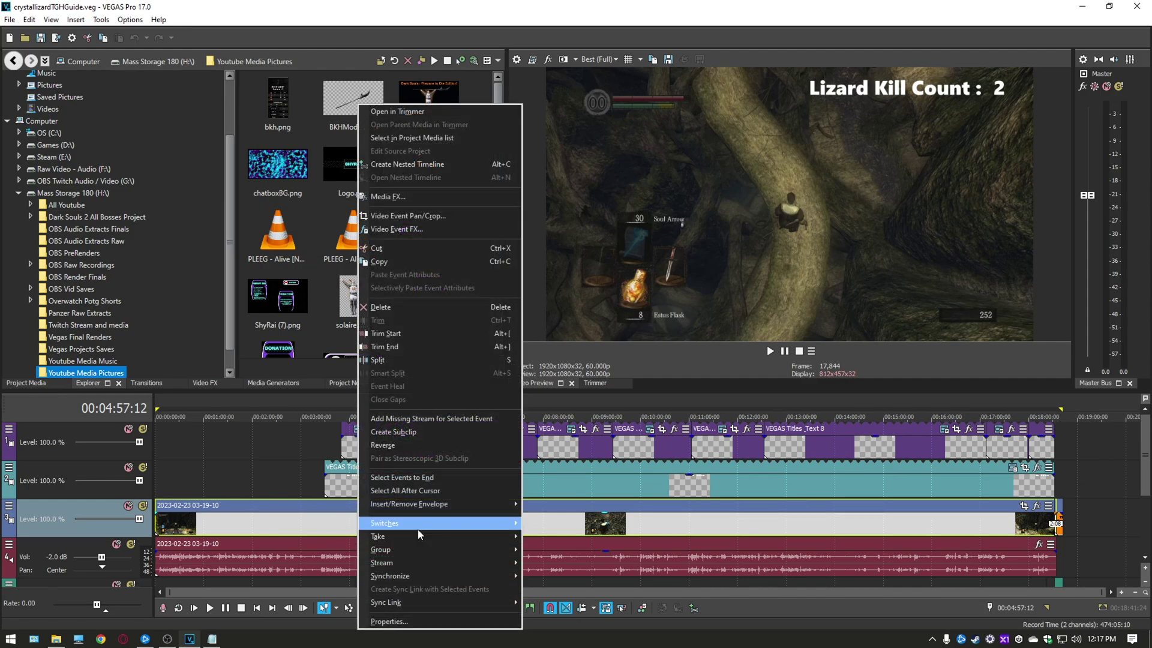
mouse_move(420, 523)
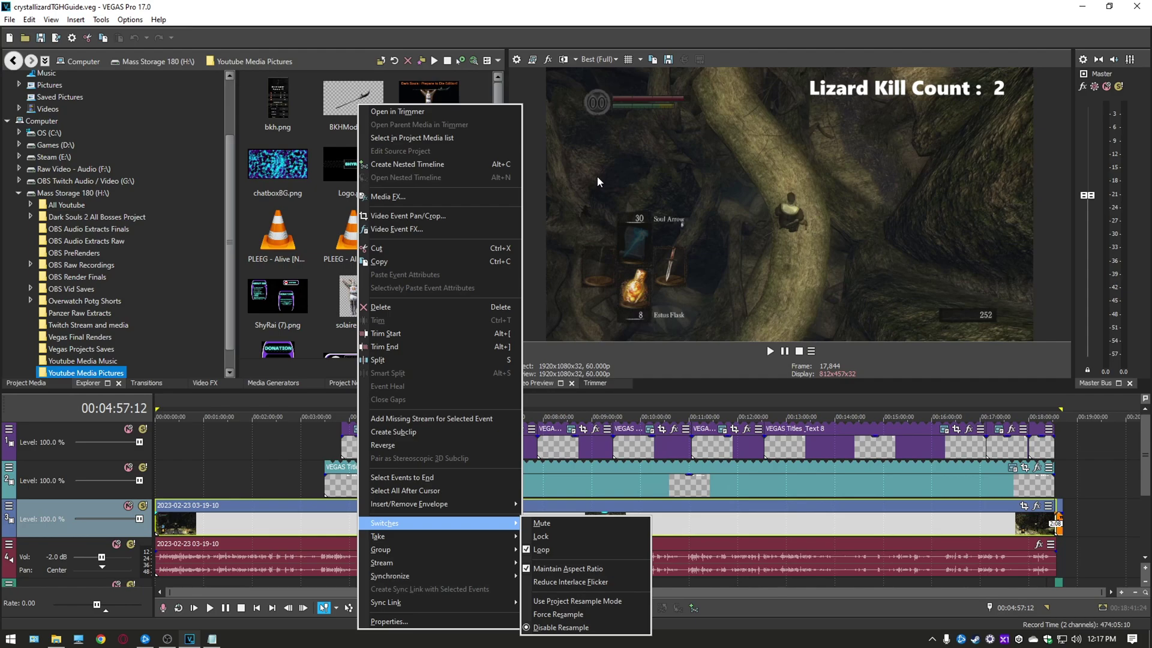
click(528, 38)
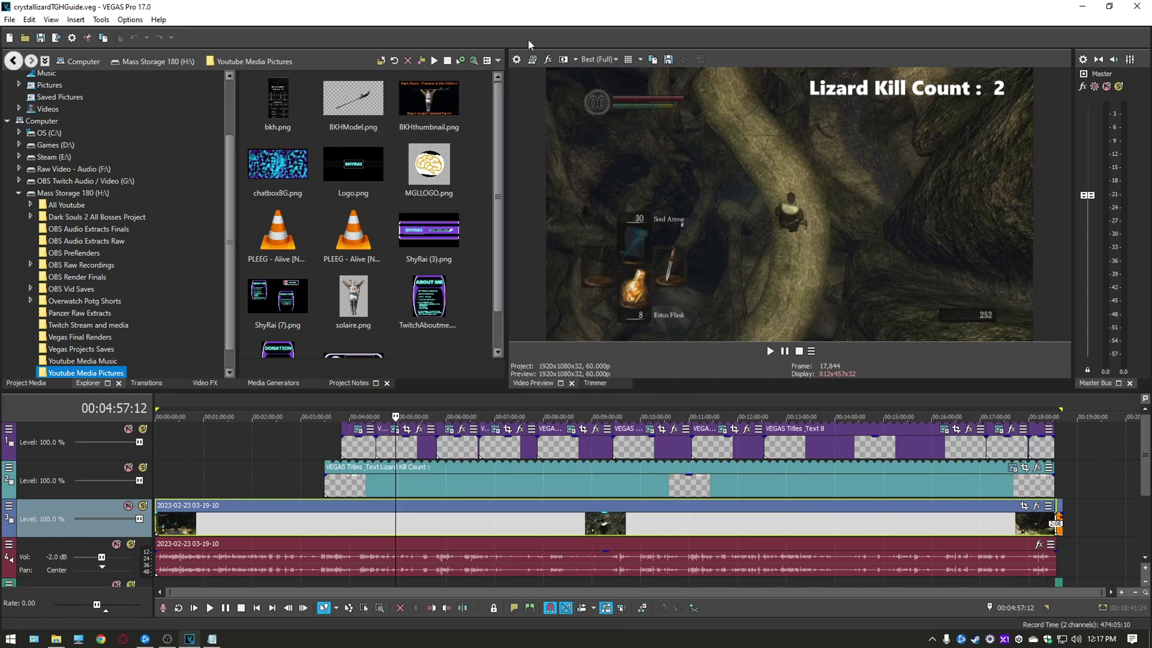
Open Render As and turn off 'Show favorites only' so every template is listed
click(10, 19)
click(72, 113)
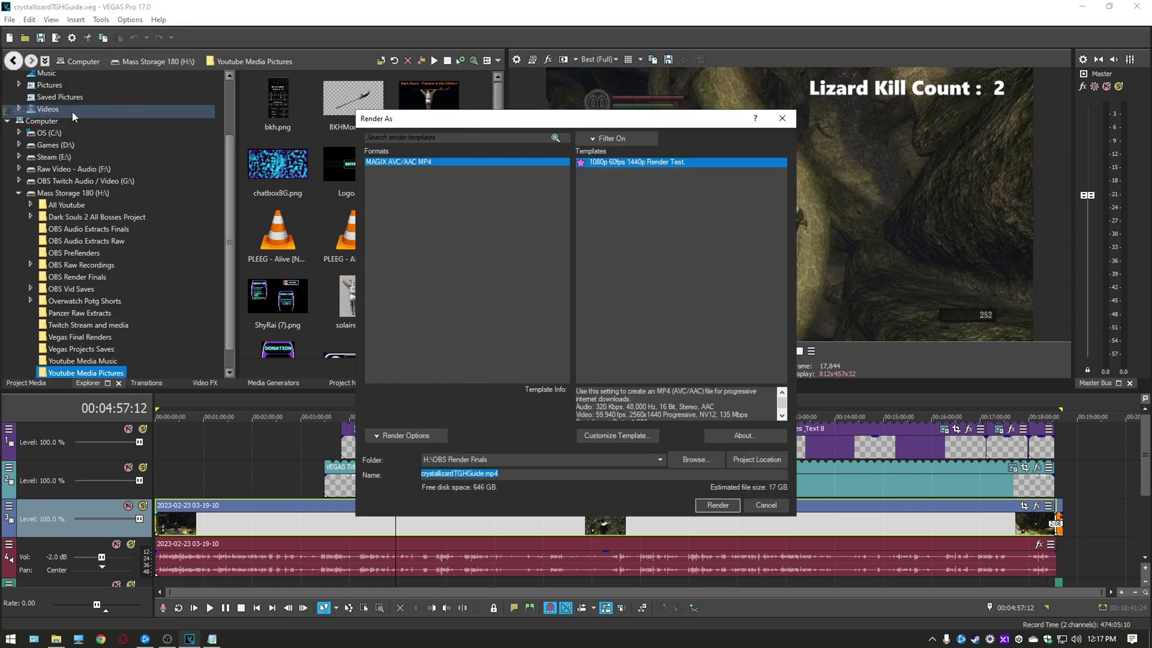
click(613, 139)
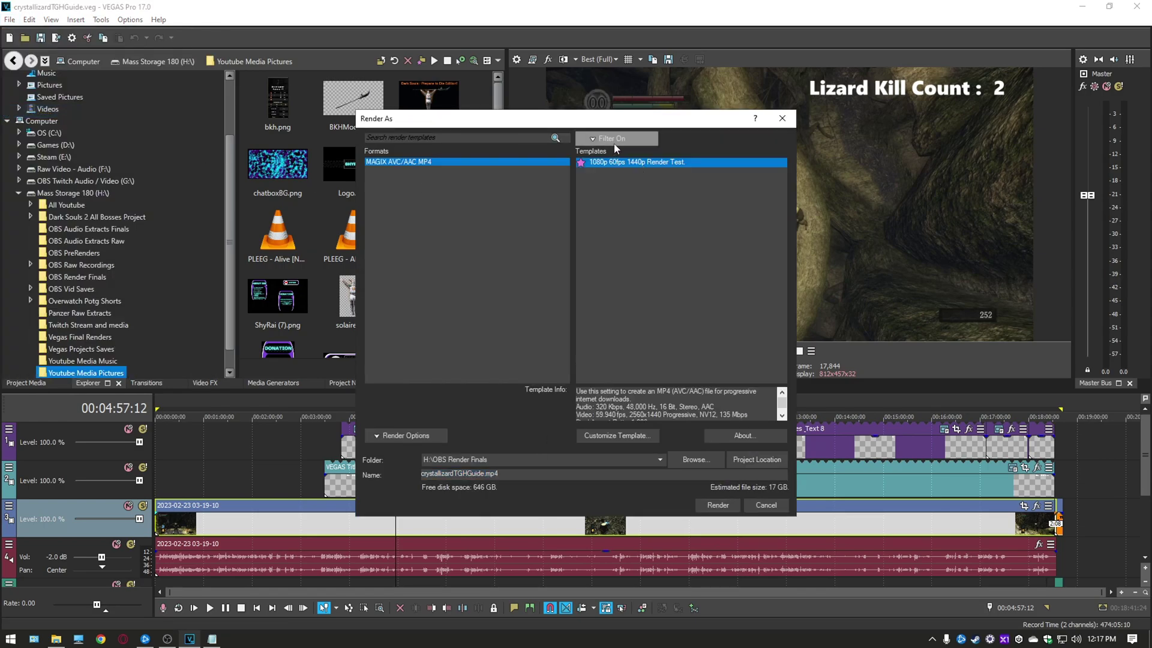
click(619, 152)
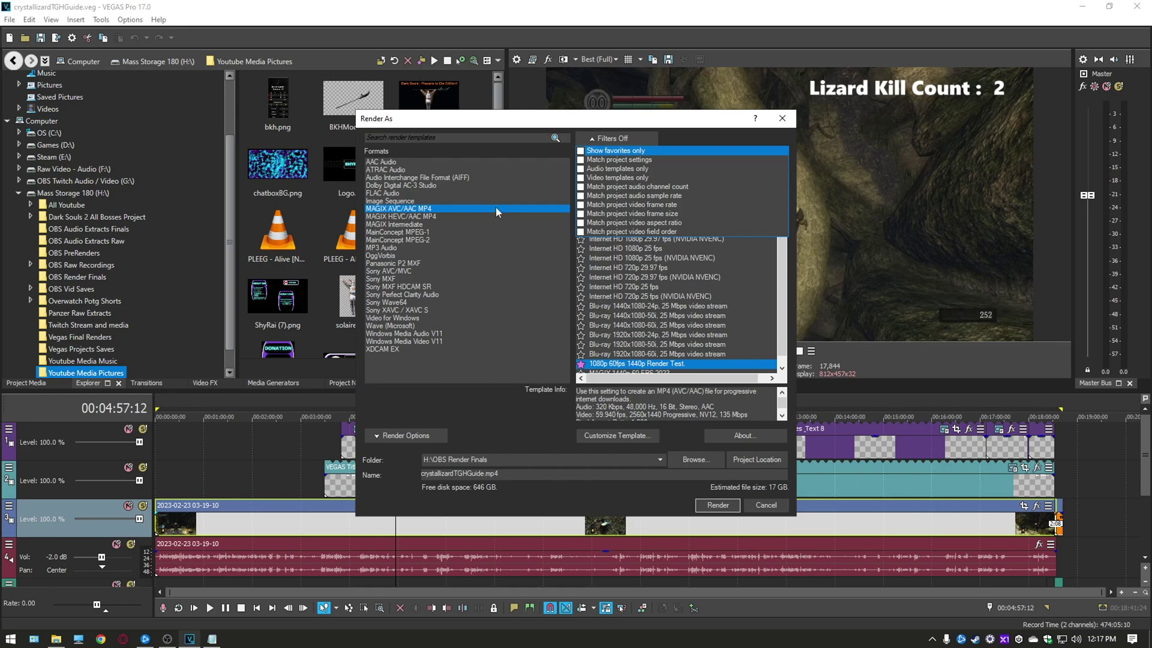
click(614, 138)
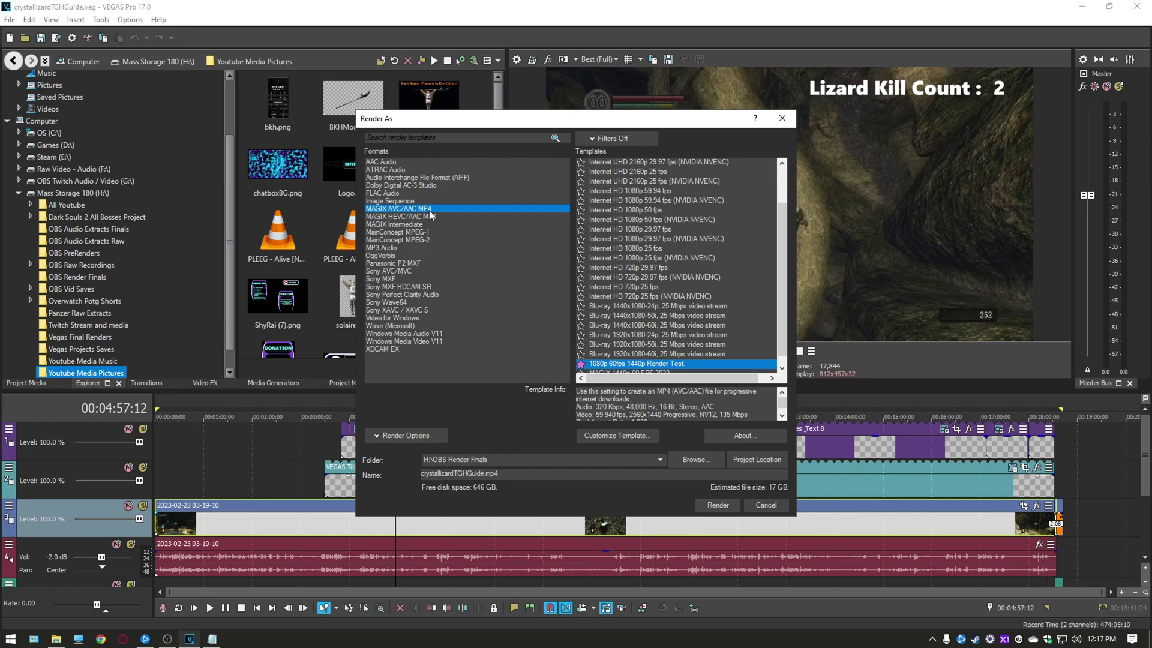
Browse the MAGIX AVC/AAC MP4 templates and customize the '1080p 60fps 1440p Render Test' template
scroll(659, 223, up, 1)
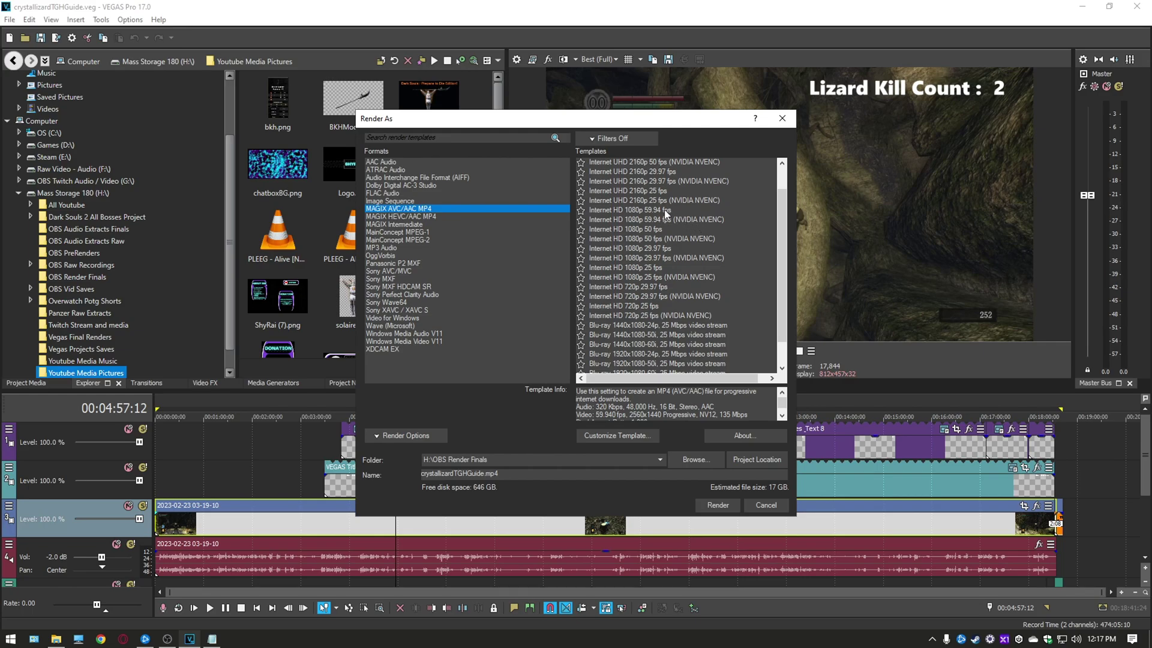
click(665, 211)
click(670, 220)
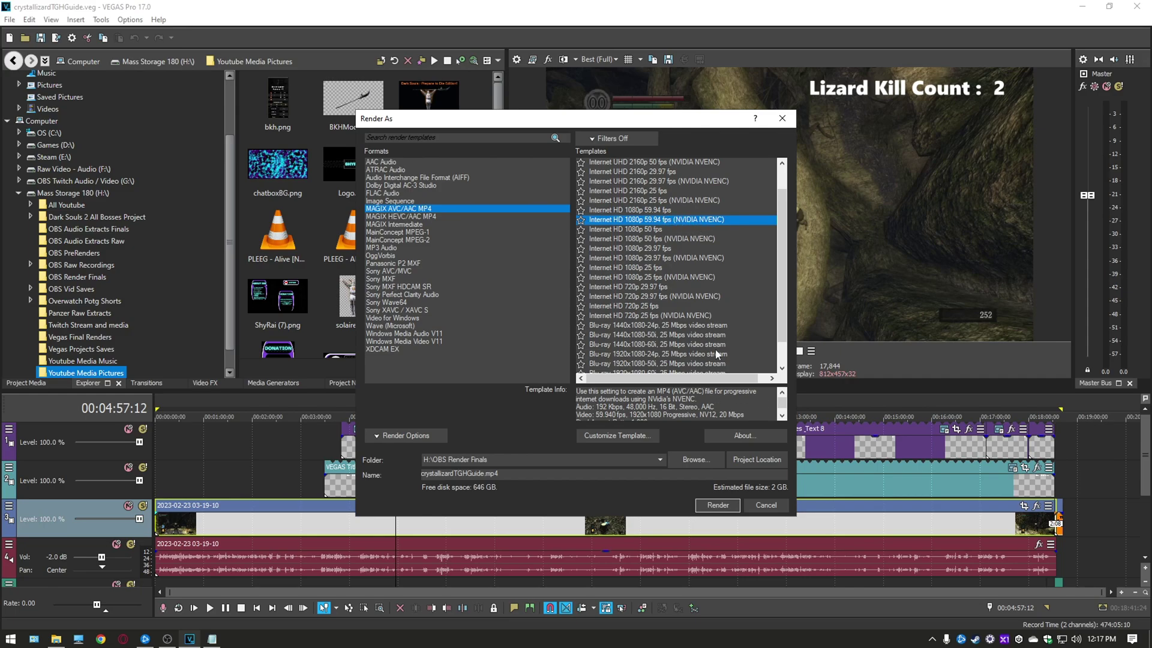
scroll(696, 251, down, 1)
click(628, 353)
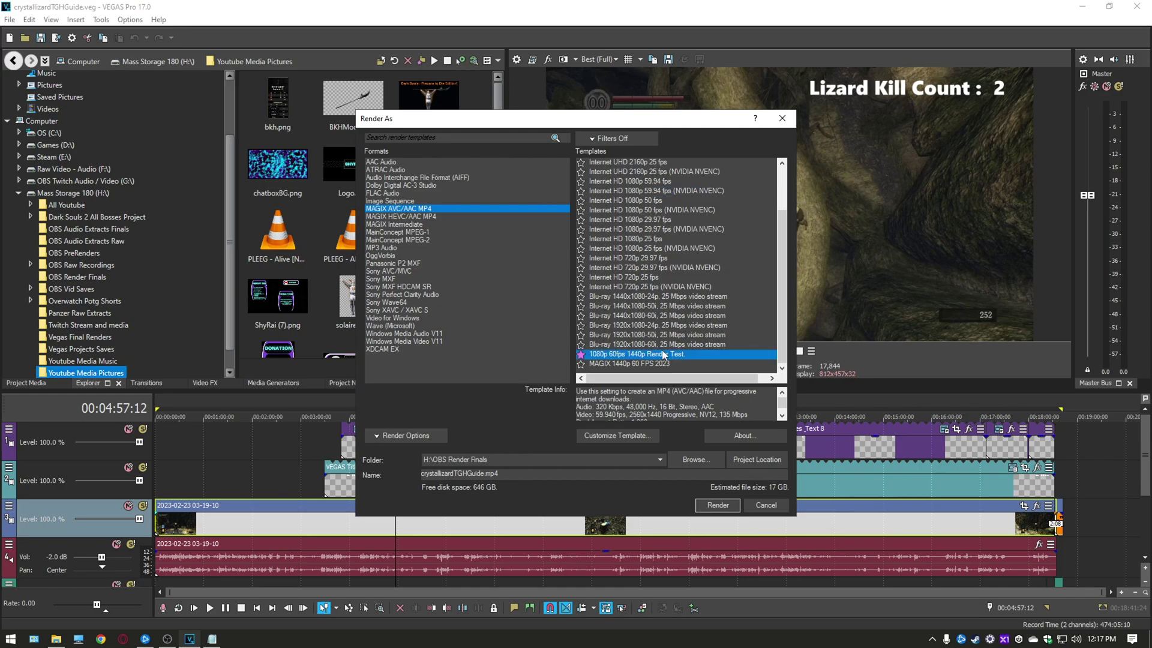
click(635, 438)
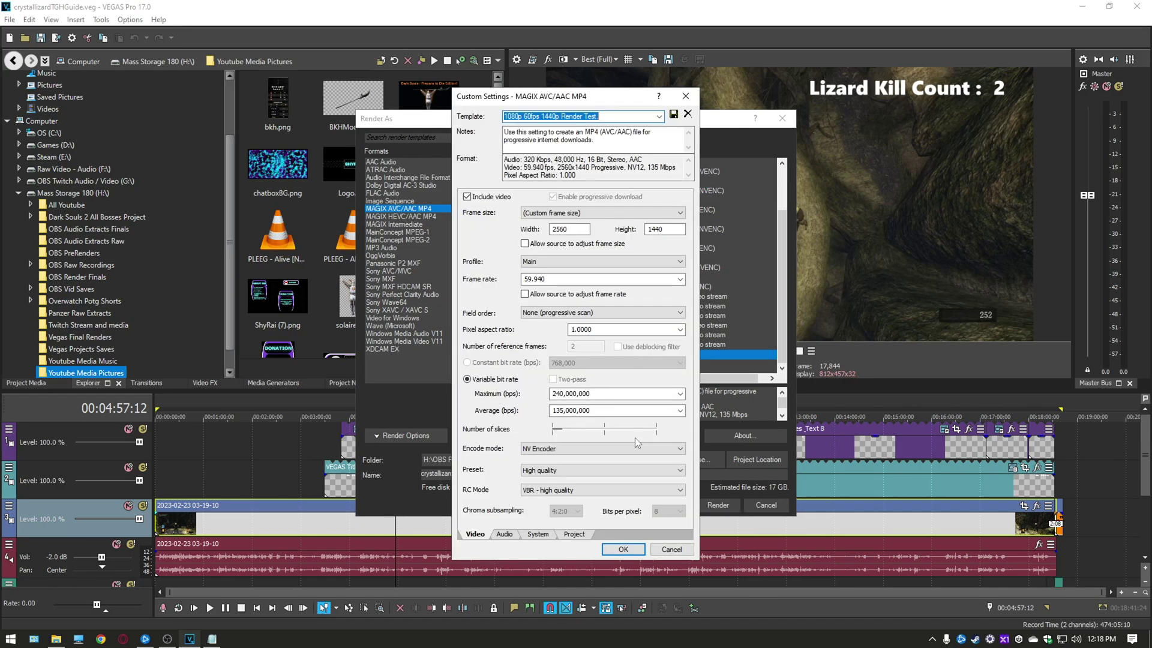
Review the template's 2560x1440, 59.940 fps video settings, then view its 48,000 Hz, 320,000 bps audio
drag(608, 103, 590, 97)
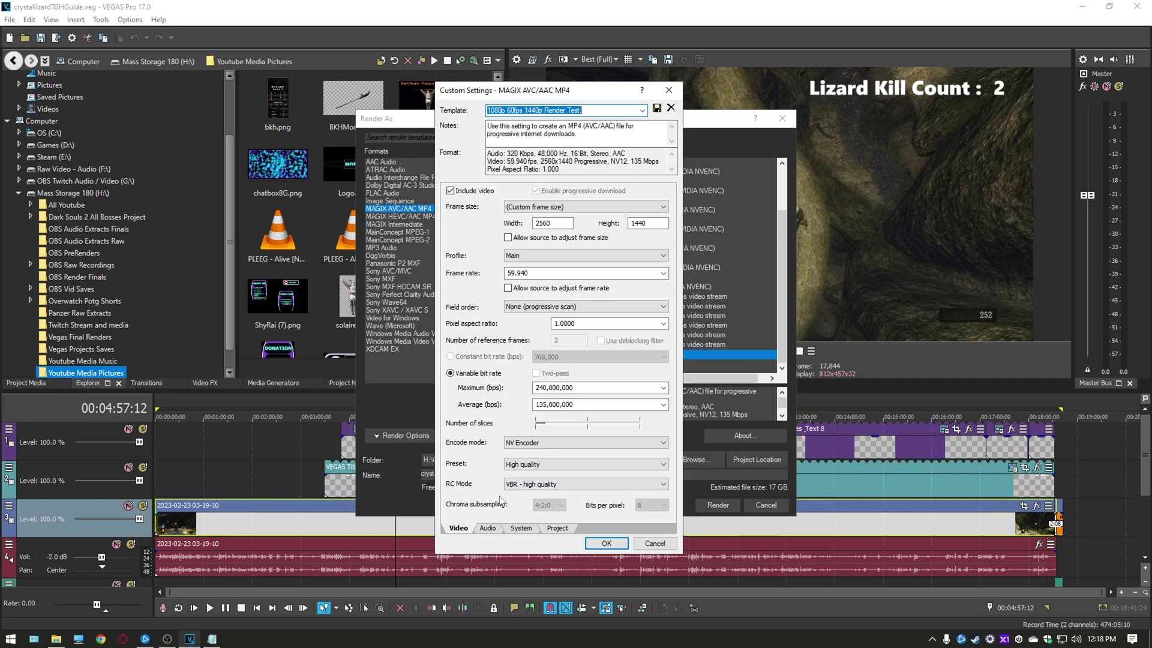
click(488, 529)
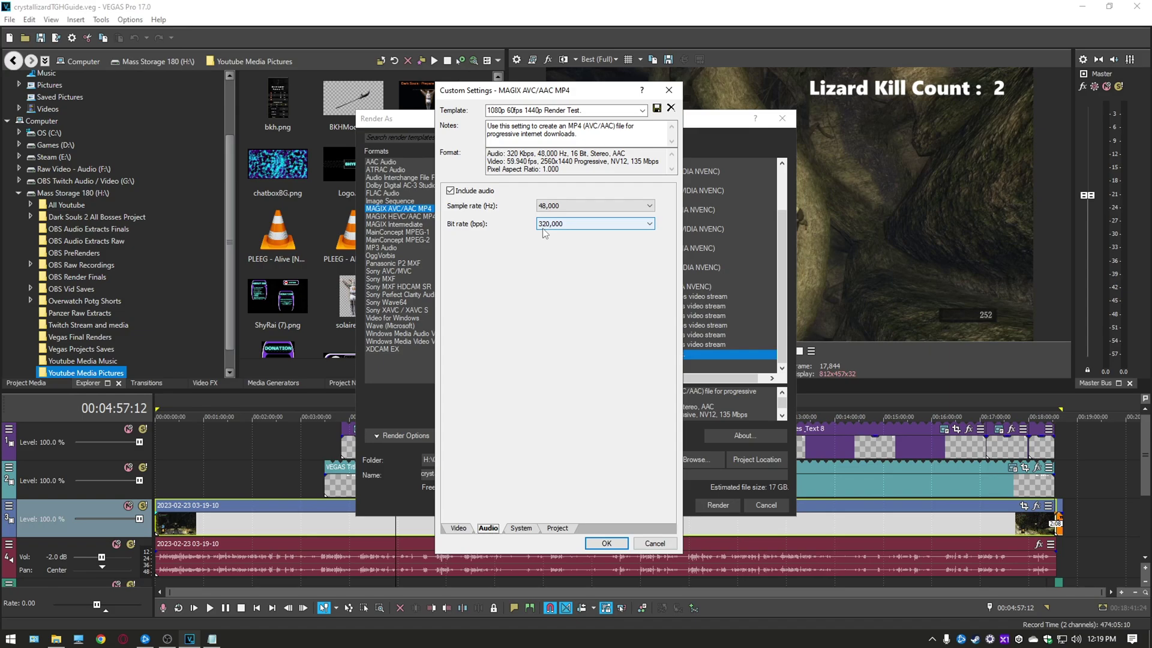
Check the template's System and Project settings, leaving video rendering quality at Best
click(528, 529)
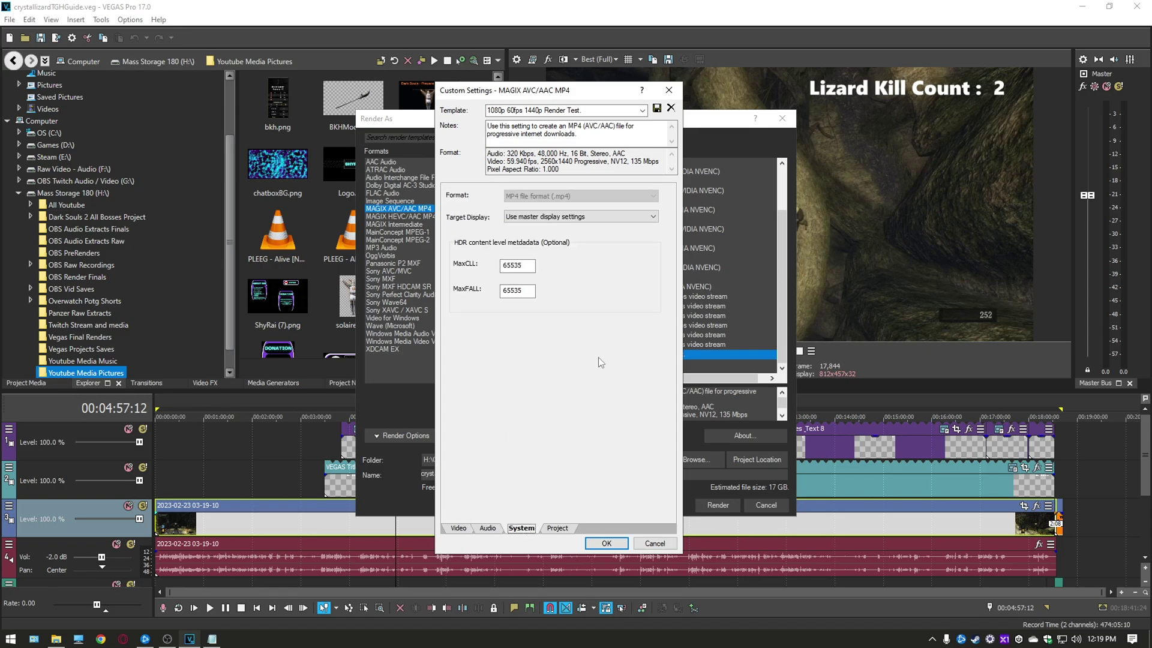
click(569, 529)
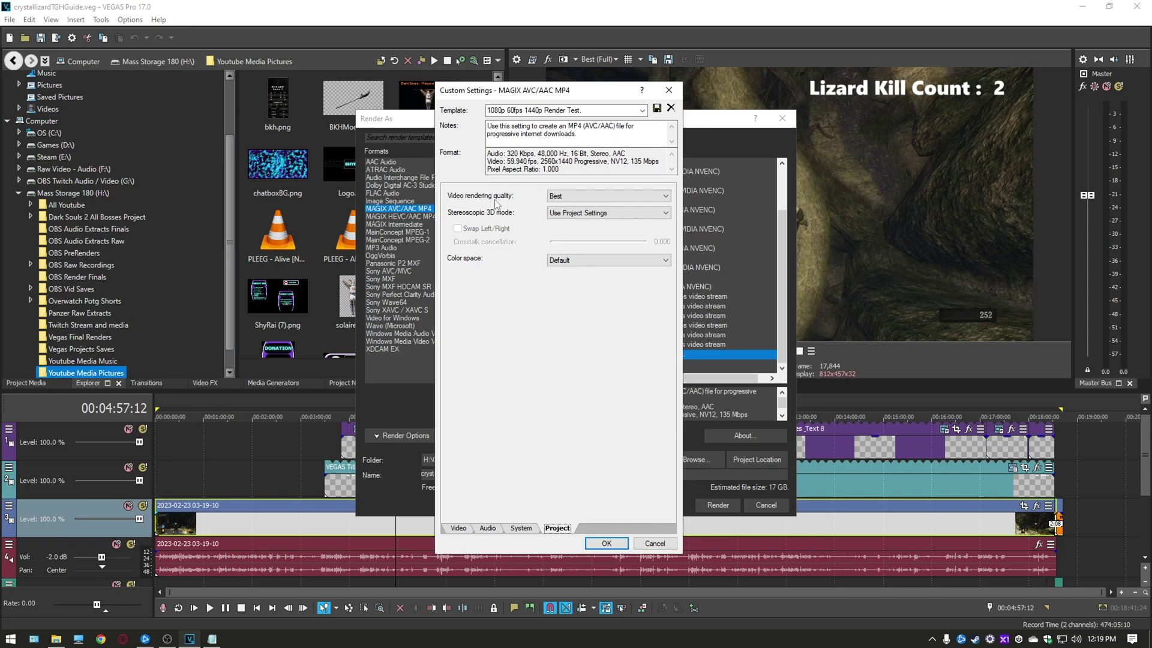
click(566, 196)
click(567, 197)
click(654, 543)
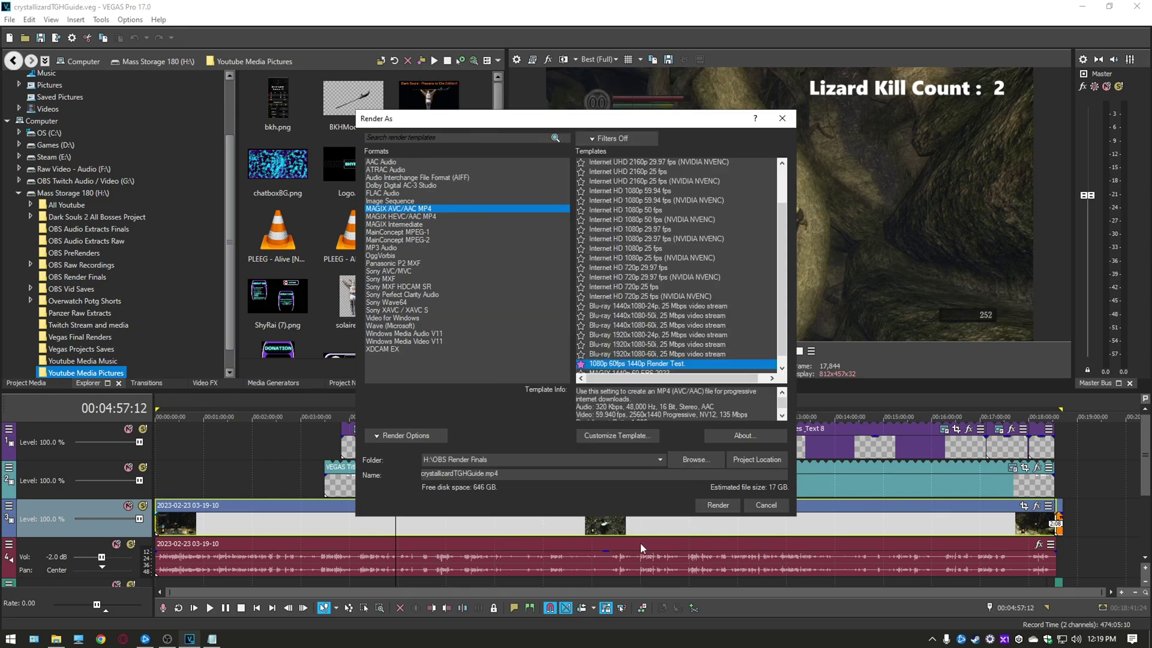